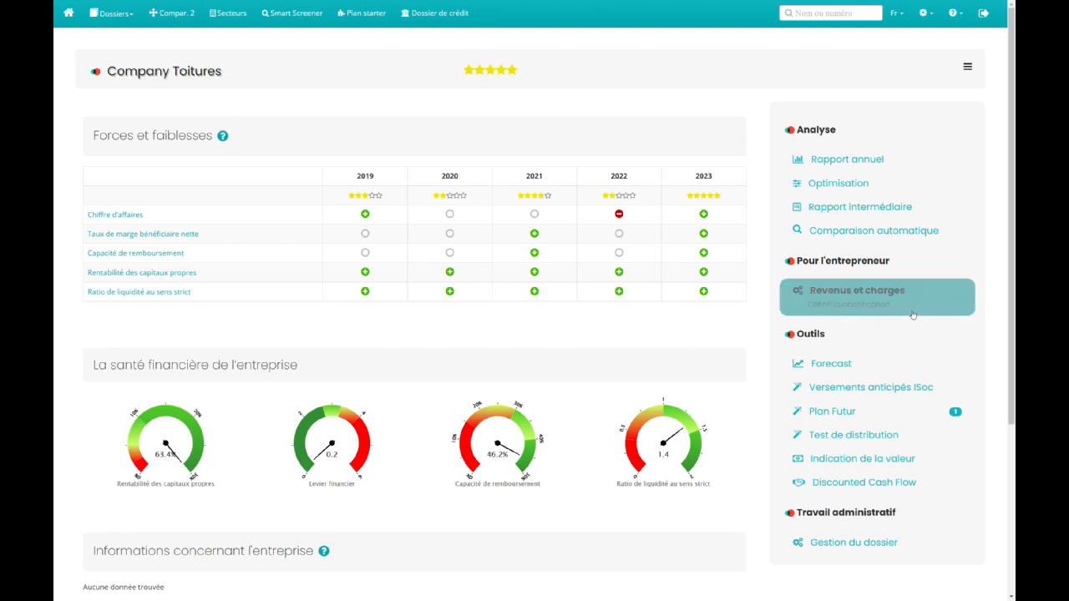
Step: Open the revenue and cost setup for Company Toitures and enable its classification with the Classification vierge option
{"action": "left_click", "coordinate": [839, 300]}
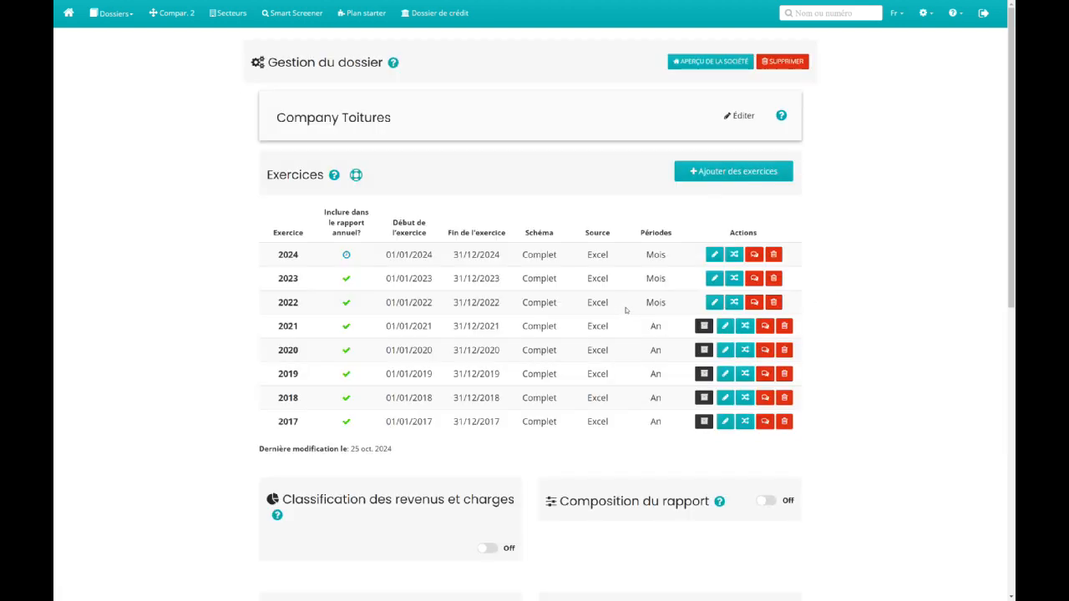
{"action": "scroll", "coordinate": [221, 476], "scroll_direction": "down", "scroll_amount": 2}
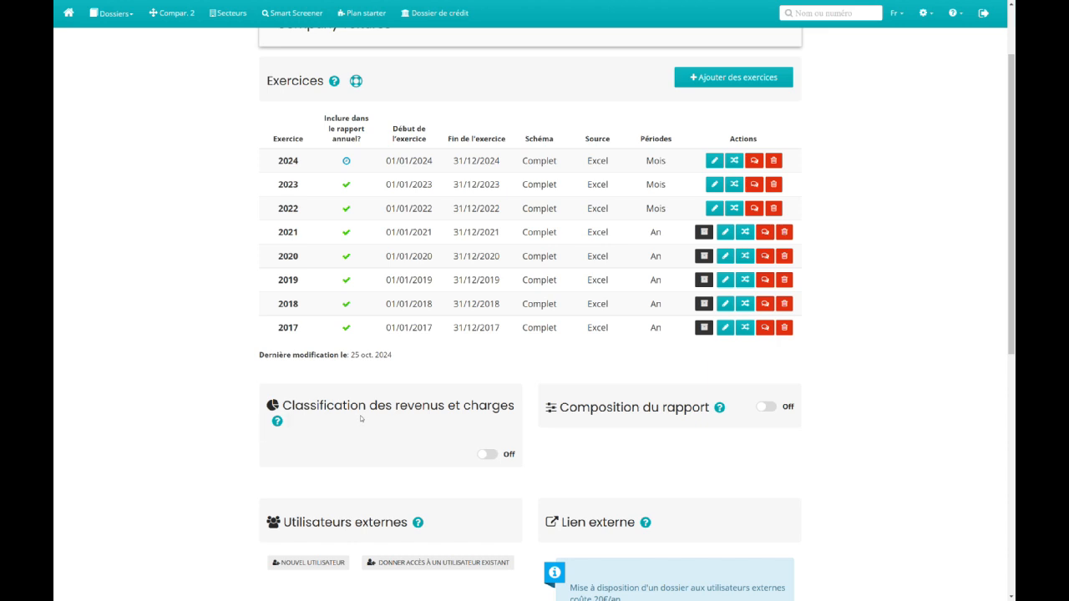
{"action": "left_click", "coordinate": [488, 455]}
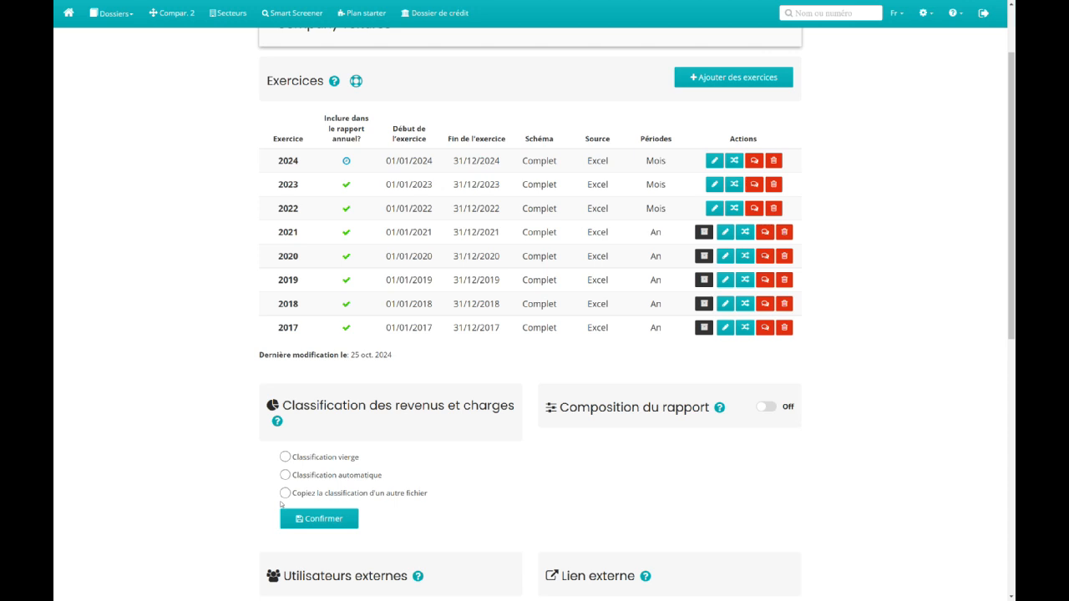
{"action": "left_click", "coordinate": [285, 457]}
{"action": "left_click", "coordinate": [316, 521]}
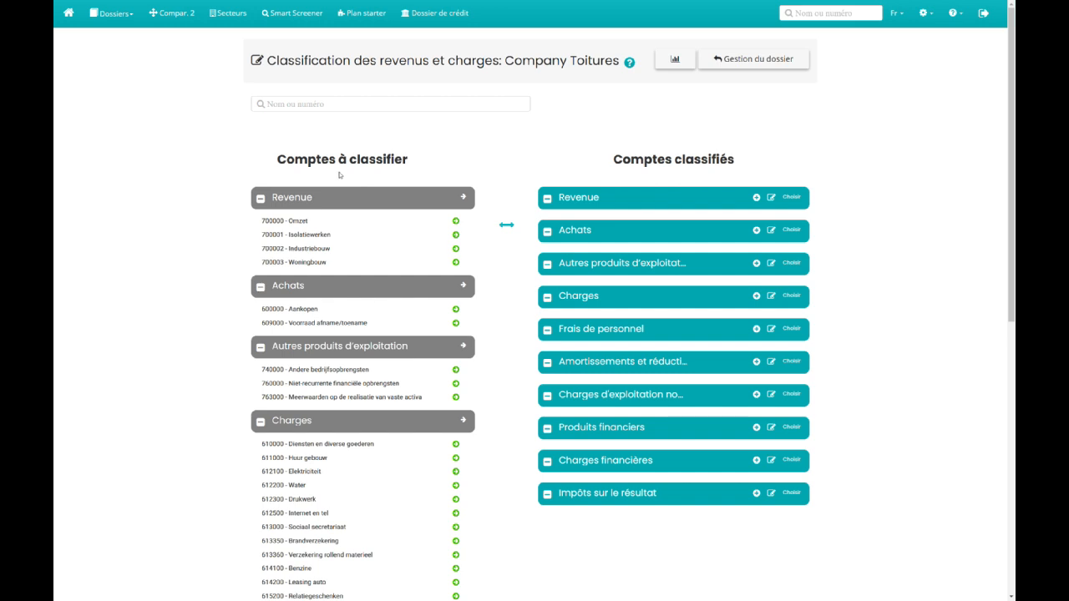
Step: Add the subcategories Travaux de réparation, Construction résidentielle and Construction industrielle under the classified Revenue category
{"action": "left_click", "coordinate": [757, 198]}
{"action": "type", "text": "Travaux de réparation"}
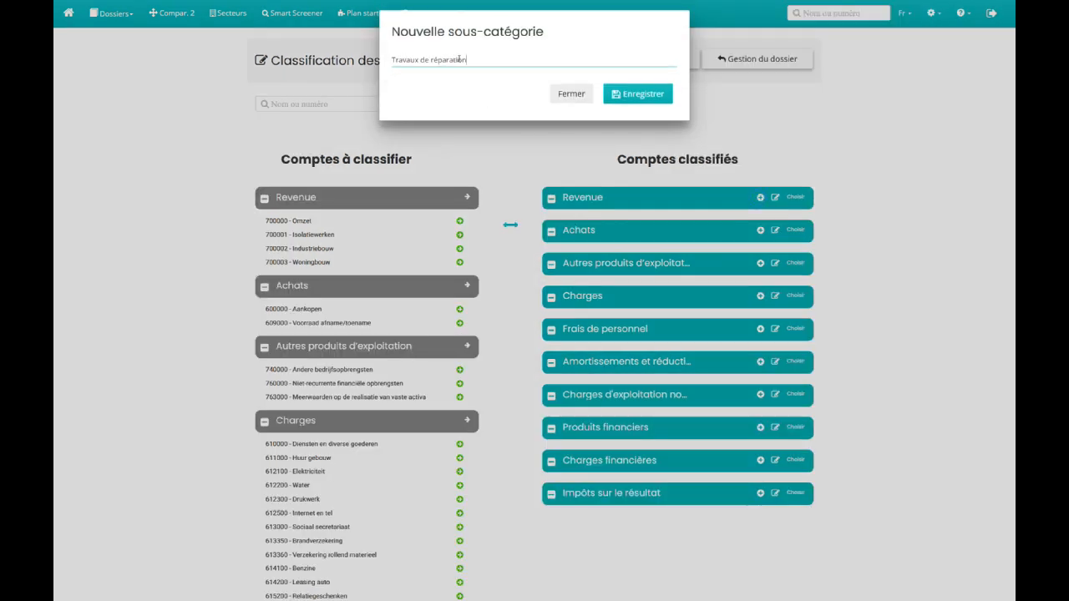
{"action": "left_click", "coordinate": [634, 95]}
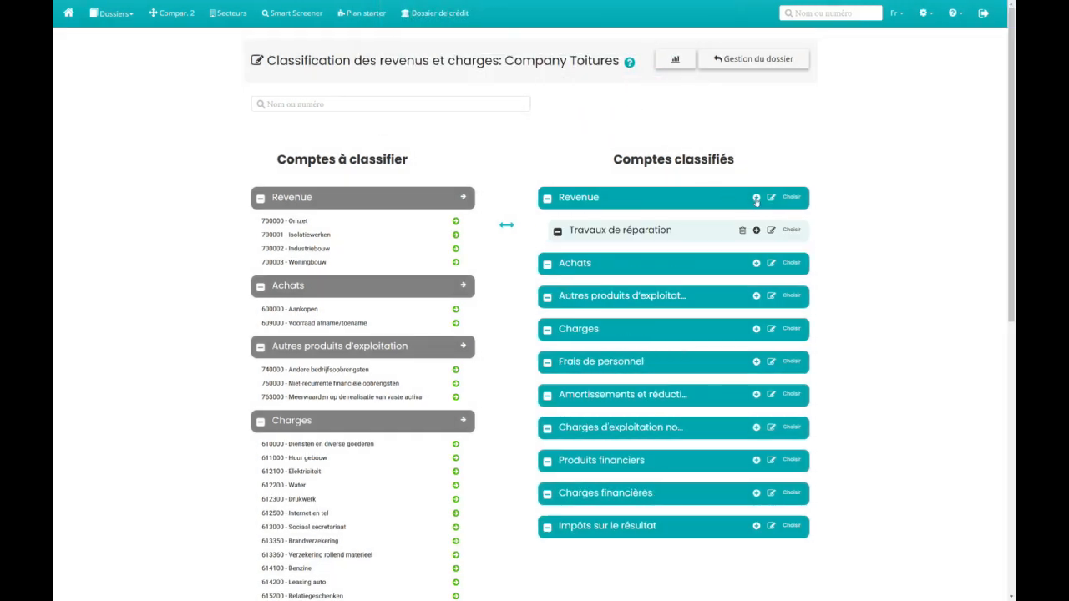
{"action": "left_click", "coordinate": [757, 198]}
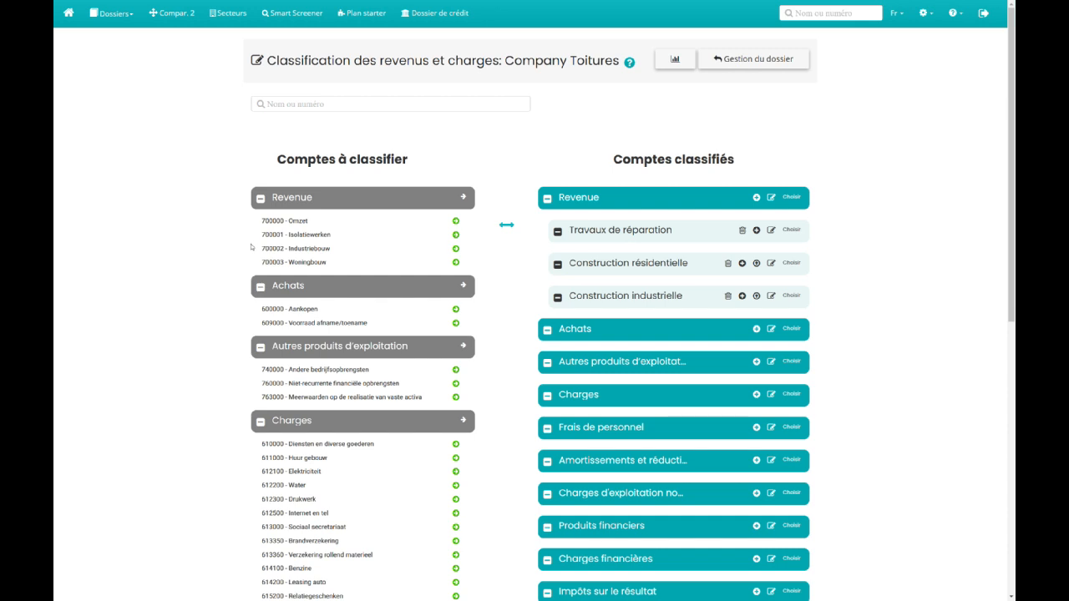
Step: Assign 700001 Isolatiewerken to Travaux de réparation, 700002 Industriebouw to Construction résidentielle, and all remaining revenue accounts to Construction industrielle
{"action": "left_click", "coordinate": [793, 234]}
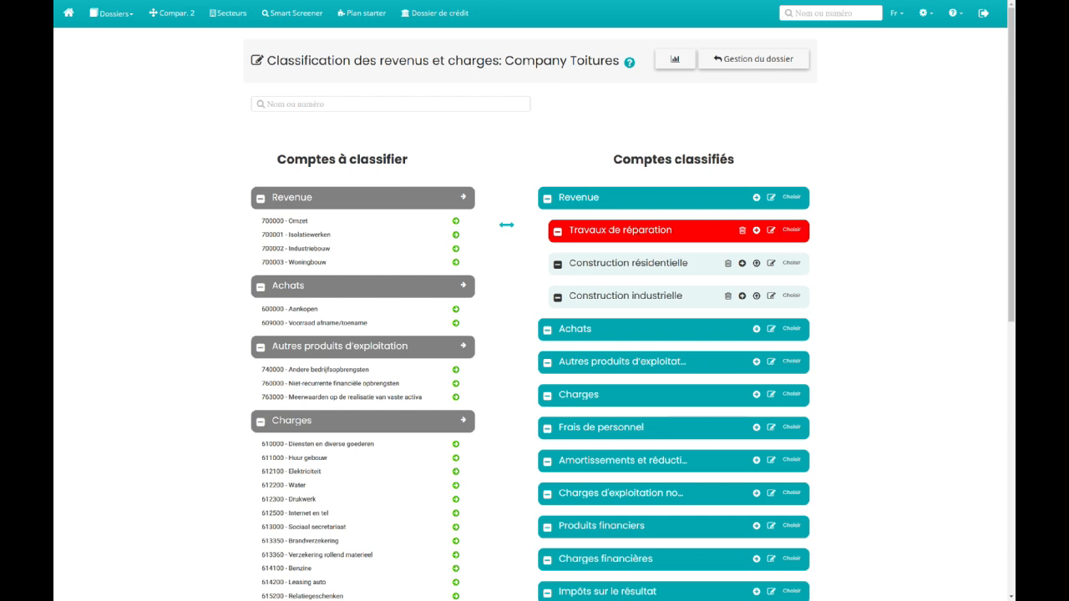
{"action": "left_click", "coordinate": [456, 235]}
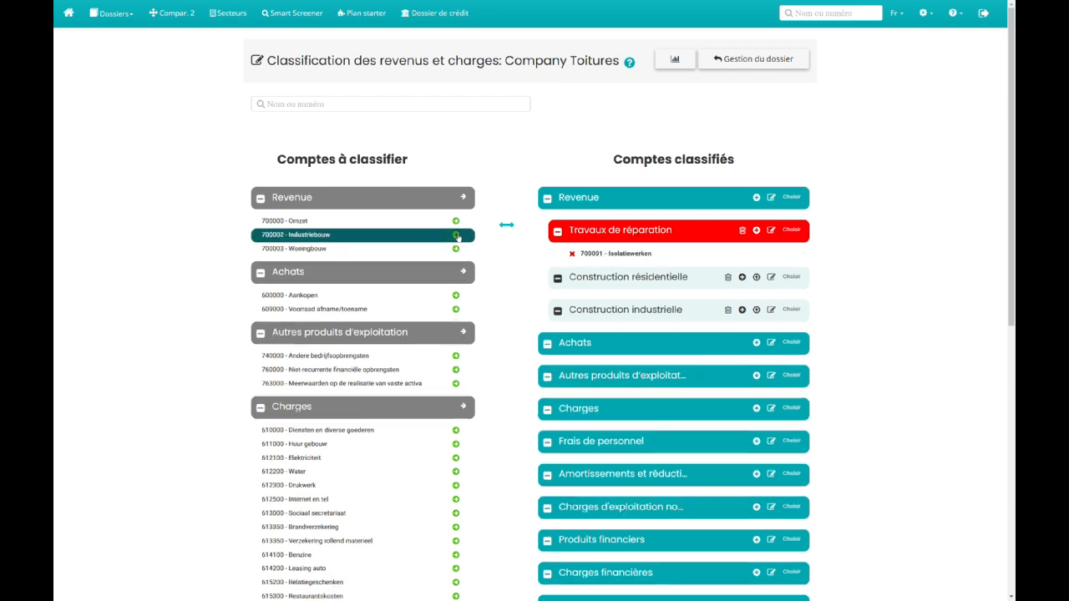
{"action": "left_click", "coordinate": [791, 276]}
{"action": "left_click", "coordinate": [456, 235]}
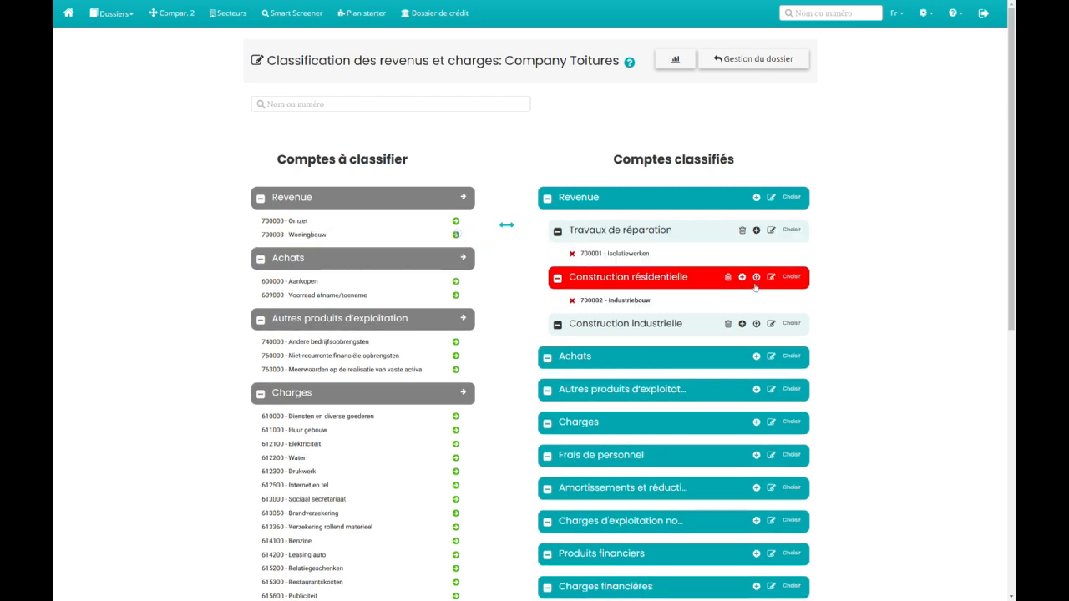
{"action": "left_click", "coordinate": [791, 324]}
{"action": "left_click", "coordinate": [464, 197]}
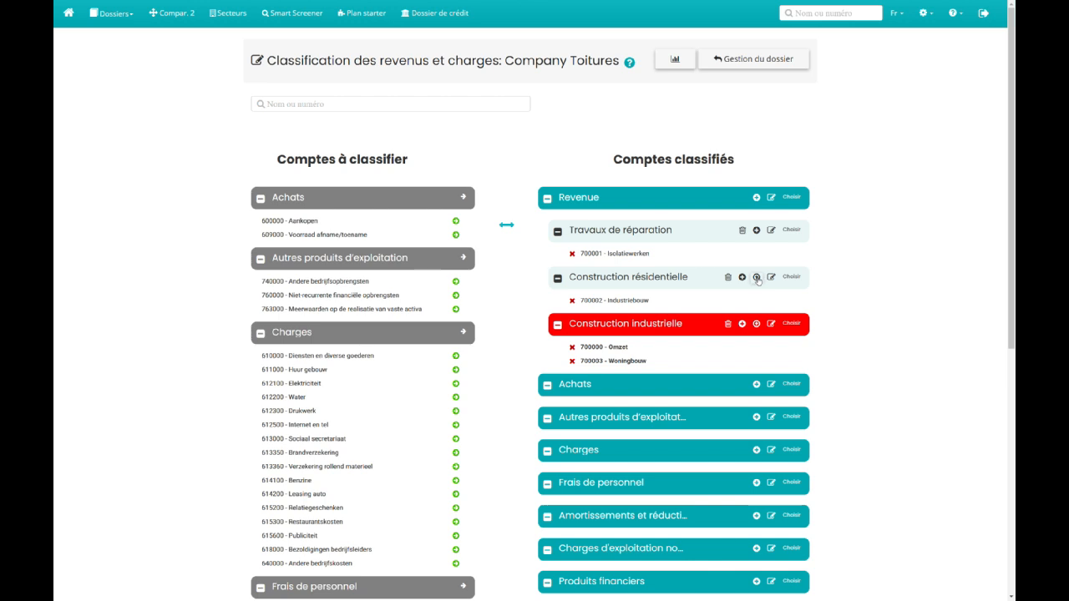
Step: Mark Drukwerk, Relatiegeschenken and Restaurantskosten under the marketing and sales costs as variable
{"action": "scroll", "coordinate": [863, 286], "scroll_direction": "down", "scroll_amount": 2}
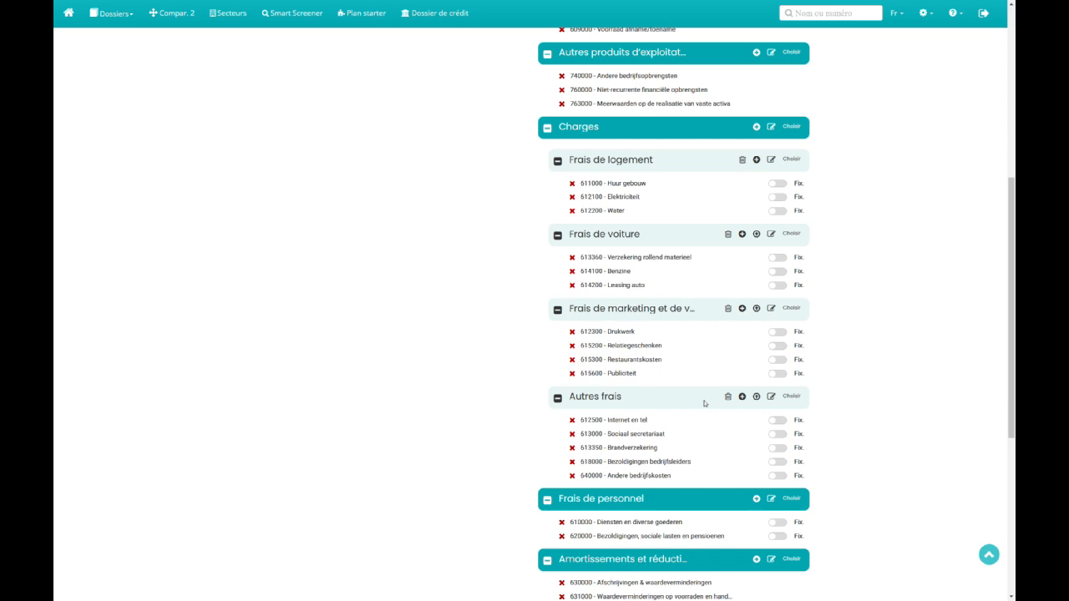
{"action": "left_click", "coordinate": [778, 333]}
{"action": "left_click", "coordinate": [779, 346]}
{"action": "left_click", "coordinate": [780, 360]}
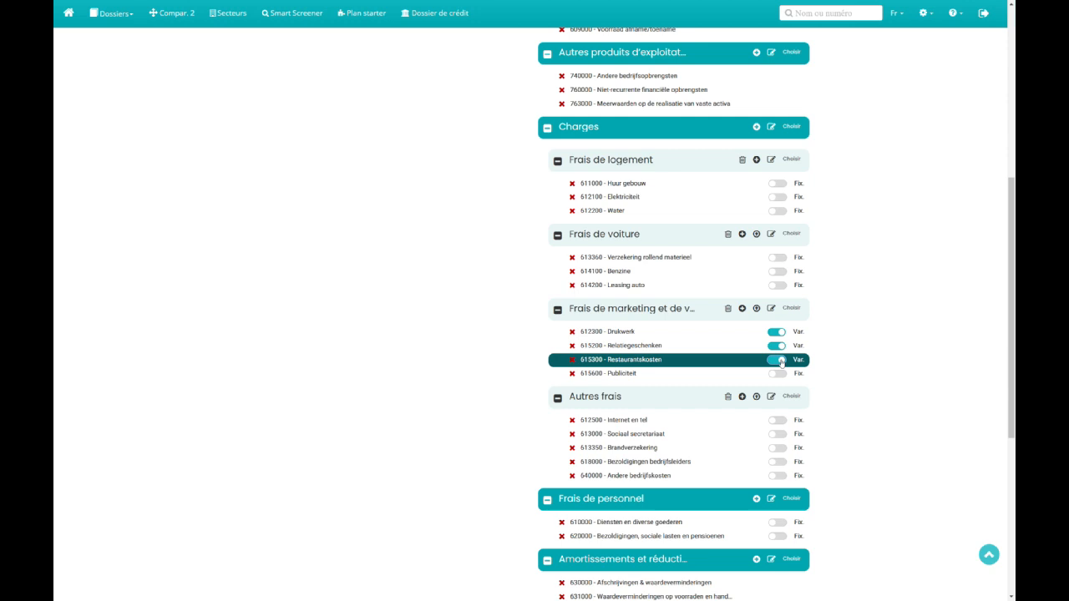
{"action": "left_click", "coordinate": [782, 361]}
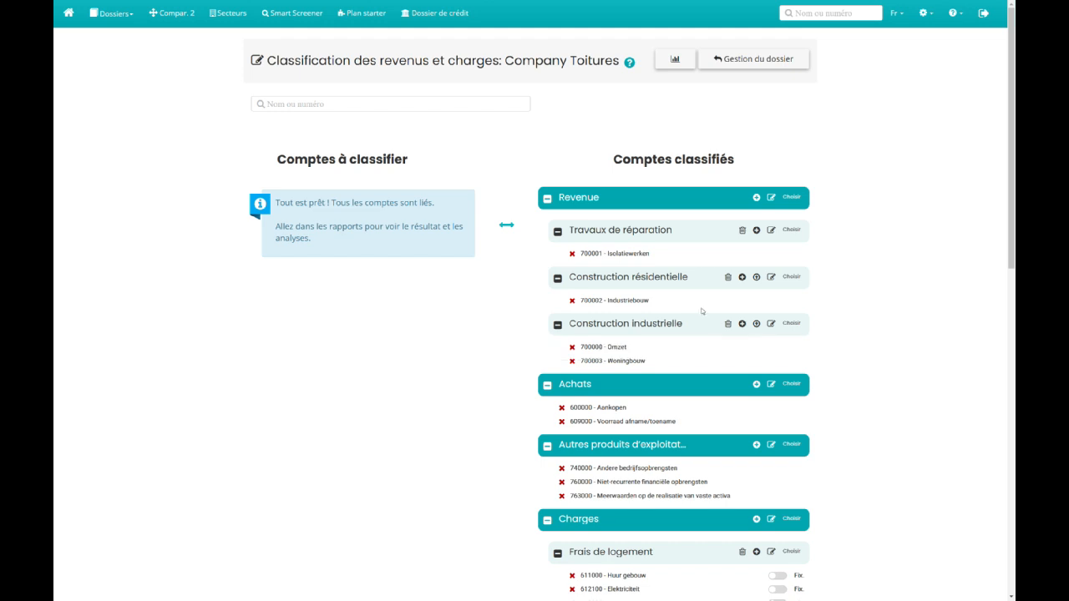
Step: Open the revenue and cost report and examine its income statement, analysis, contribution margin and break-even views
{"action": "left_click", "coordinate": [673, 61]}
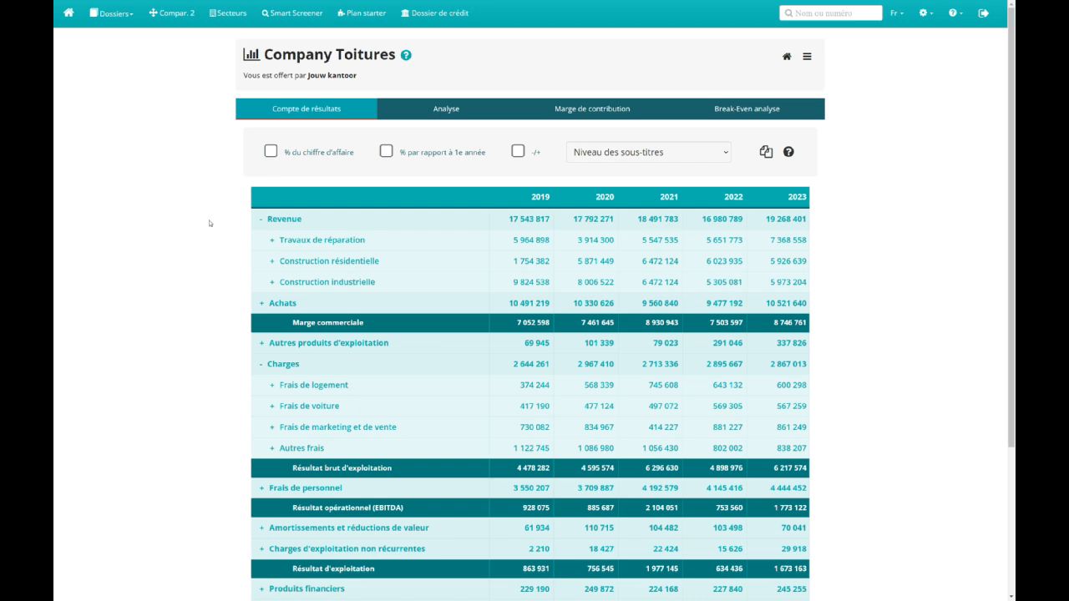
{"action": "left_click", "coordinate": [505, 108]}
{"action": "scroll", "coordinate": [183, 250], "scroll_direction": "down", "scroll_amount": 14}
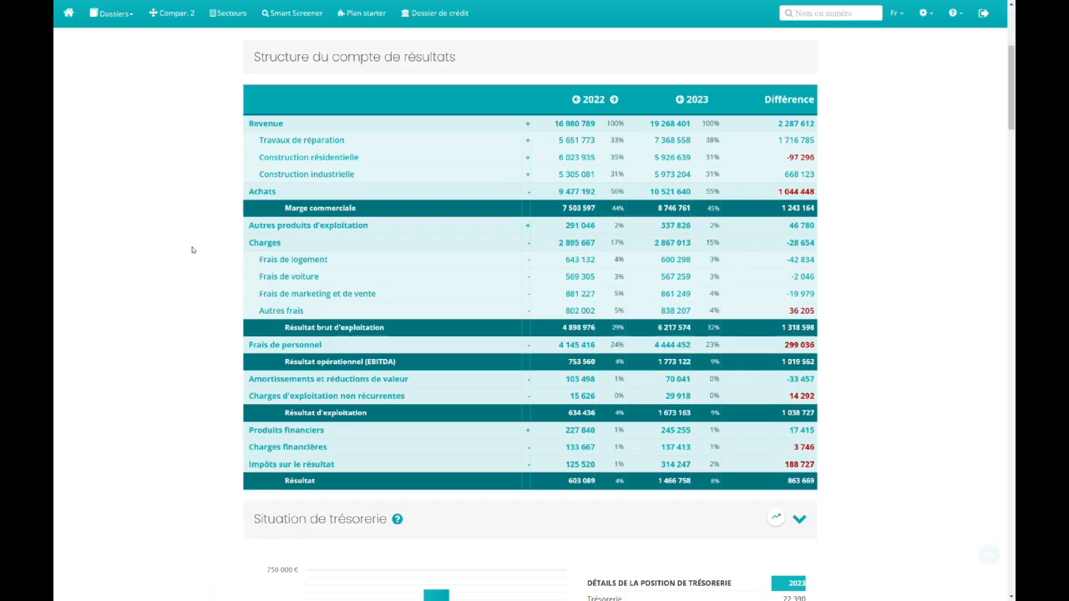
{"action": "scroll", "coordinate": [193, 249], "scroll_direction": "down", "scroll_amount": 2}
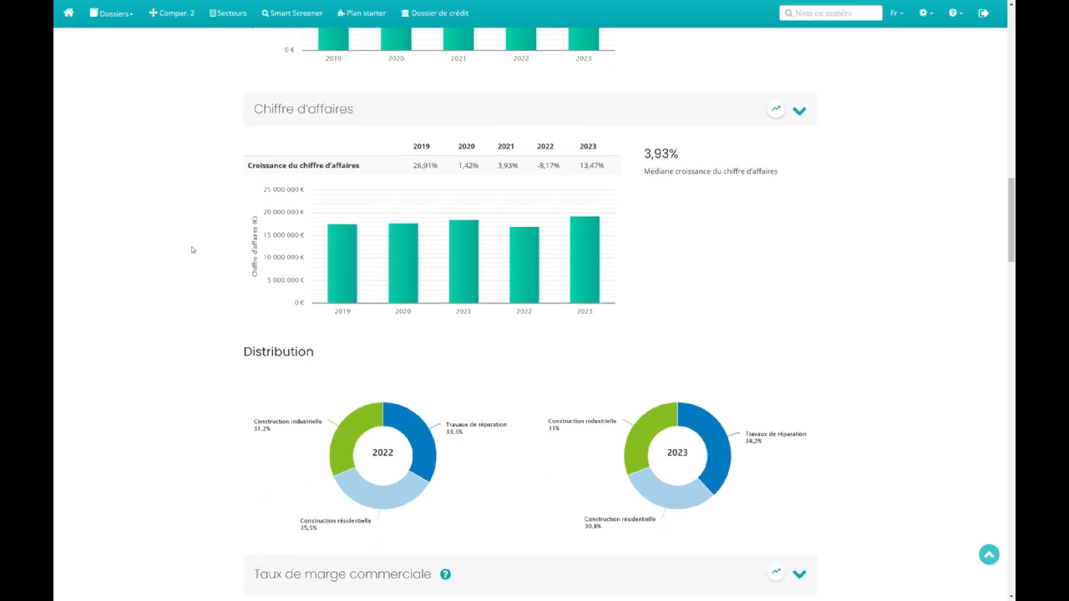
{"action": "scroll", "coordinate": [189, 258], "scroll_direction": "up", "scroll_amount": 16}
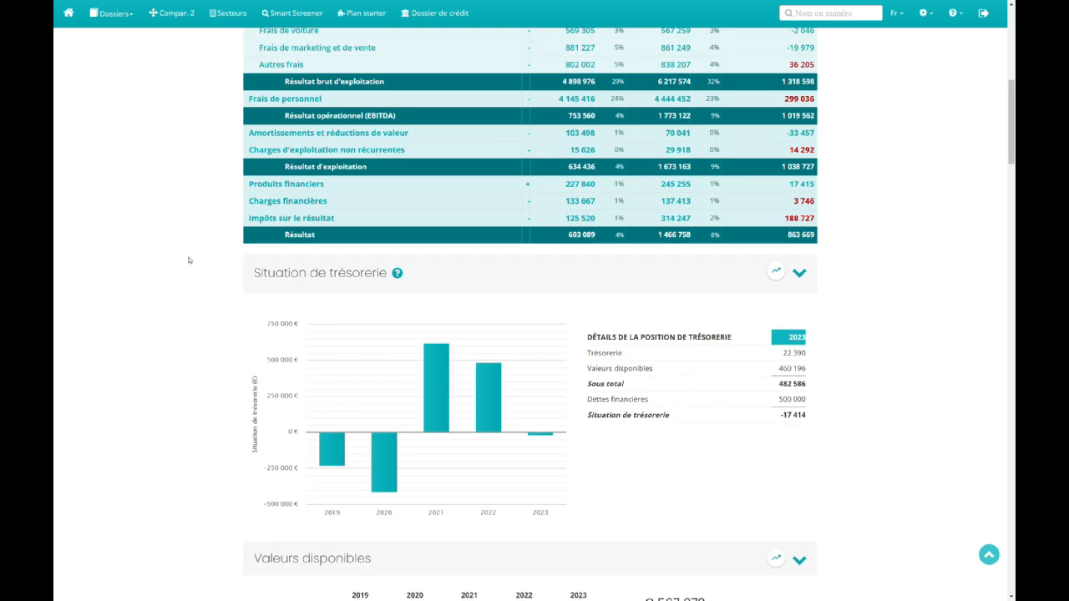
{"action": "left_click", "coordinate": [588, 111]}
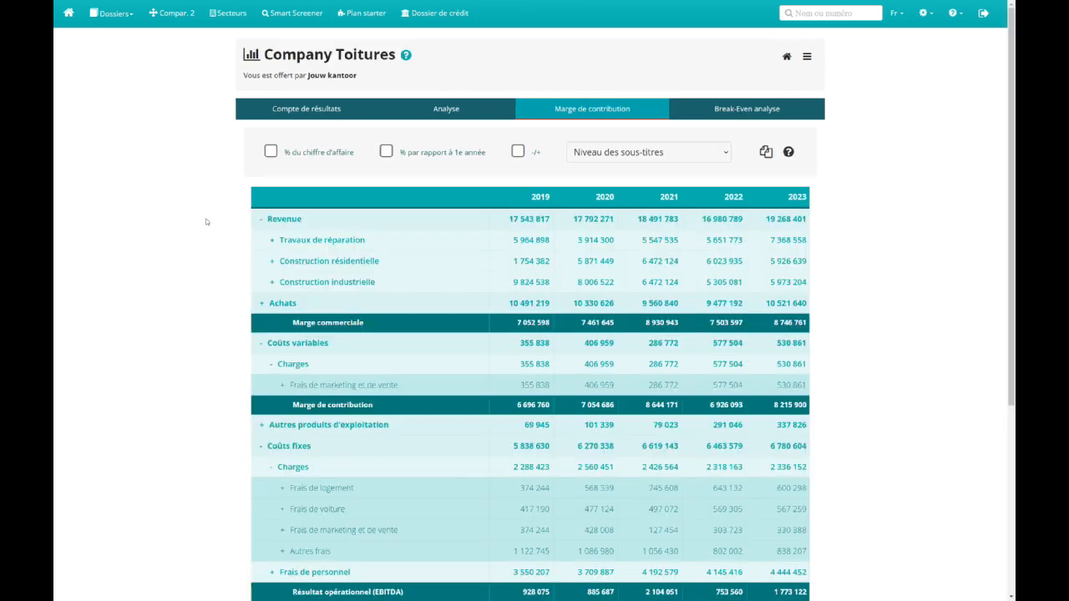
{"action": "left_click", "coordinate": [759, 109]}
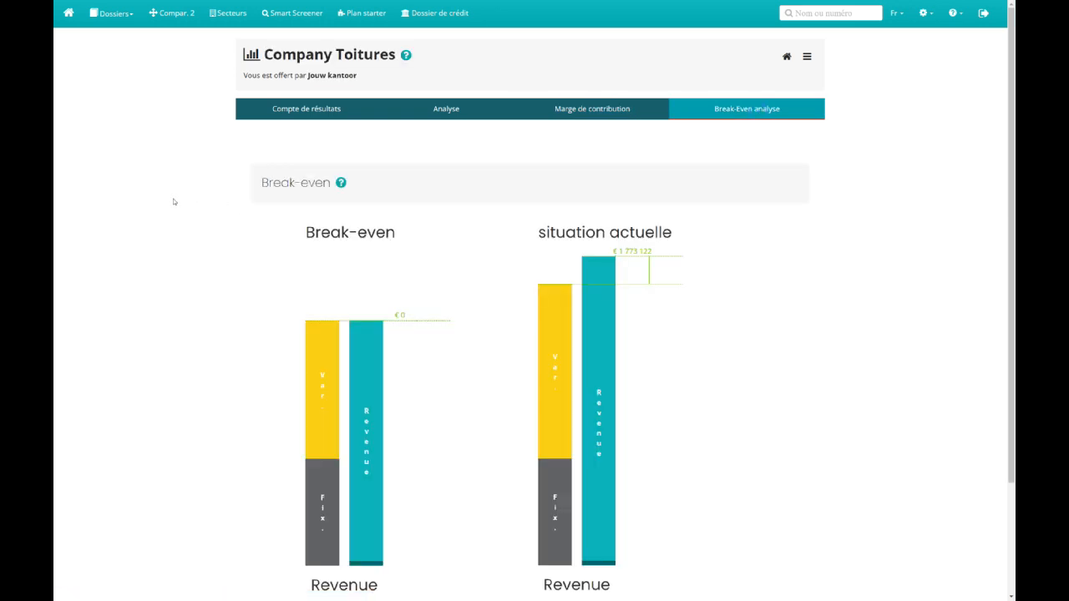
Step: Return to the company overview, open Chiffres intermédiaires, and view the figures per period and the available report export options
{"action": "left_click", "coordinate": [788, 58]}
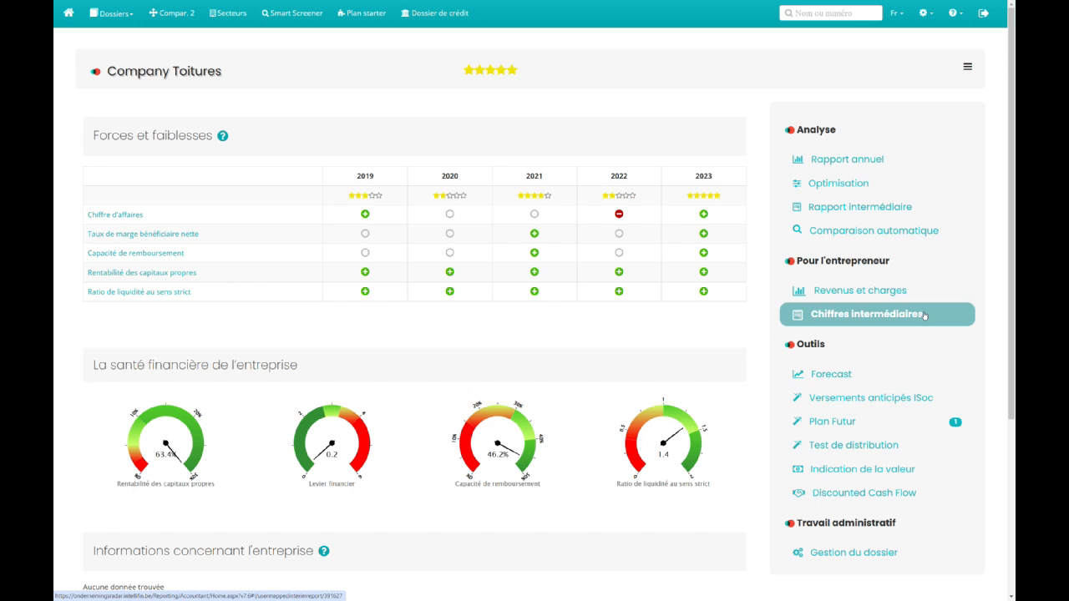
{"action": "left_click", "coordinate": [905, 317]}
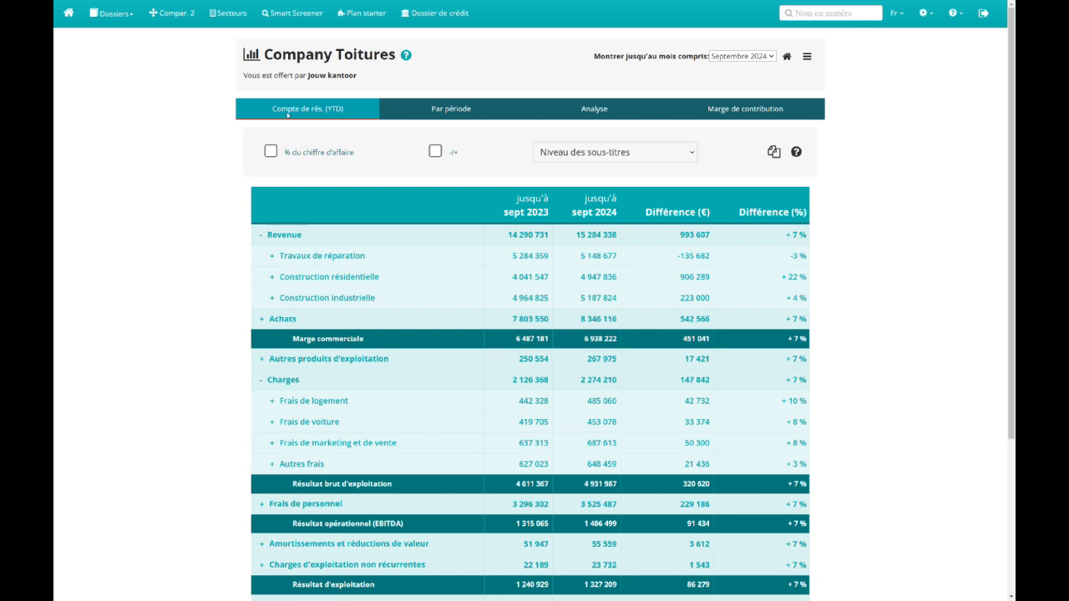
{"action": "left_click", "coordinate": [439, 109]}
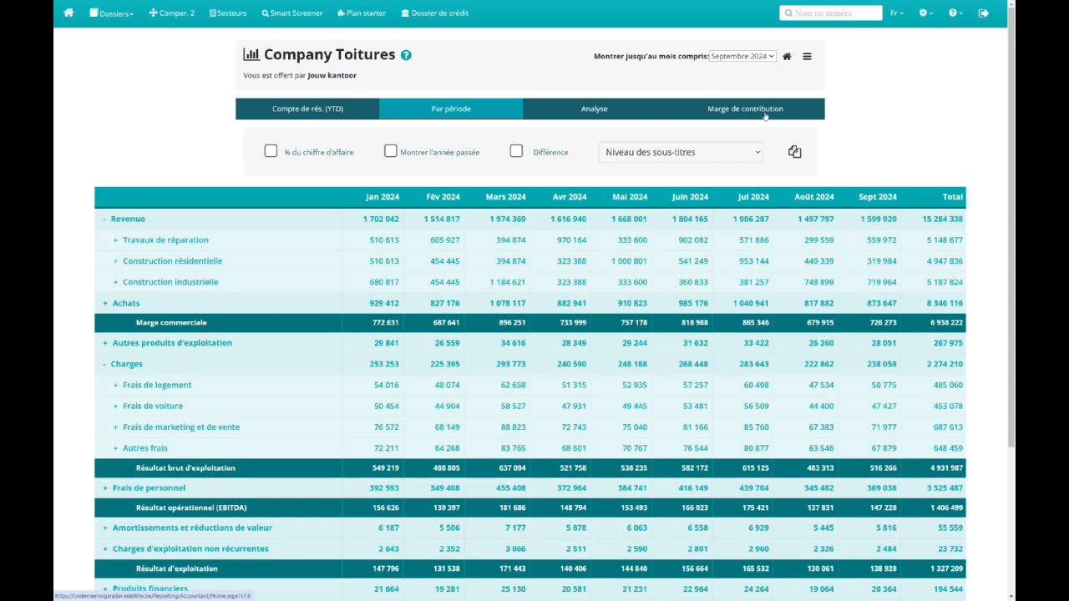
{"action": "left_click", "coordinate": [807, 57]}
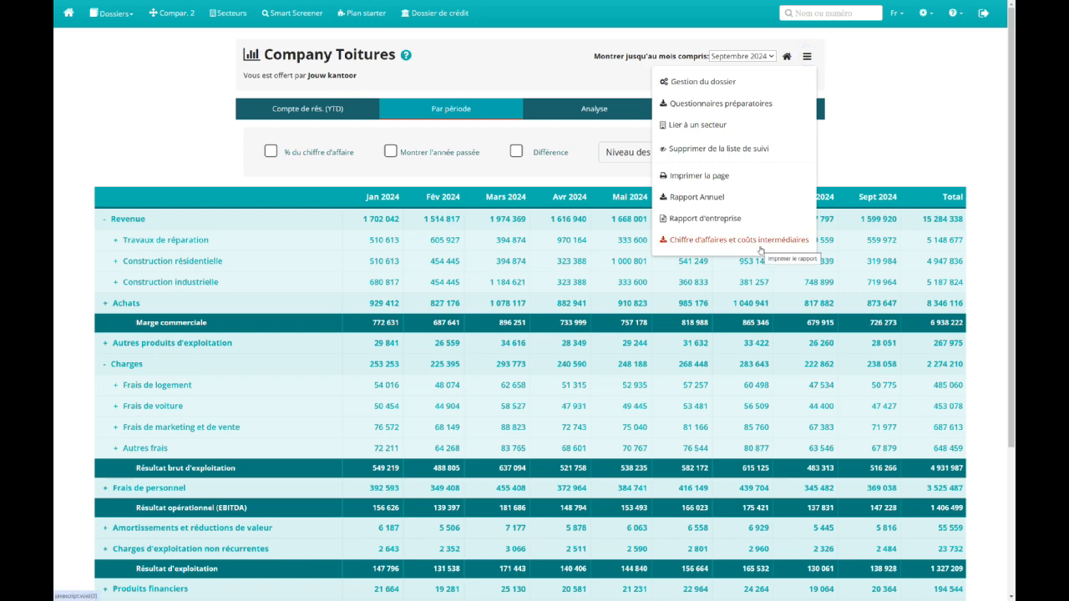
{"action": "left_click", "coordinate": [933, 103]}
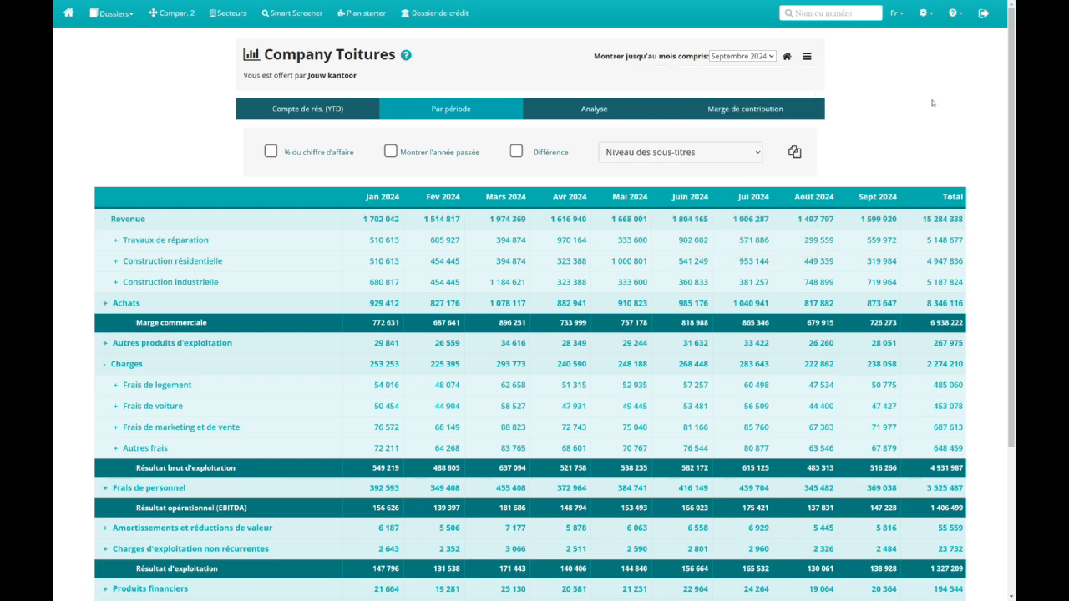